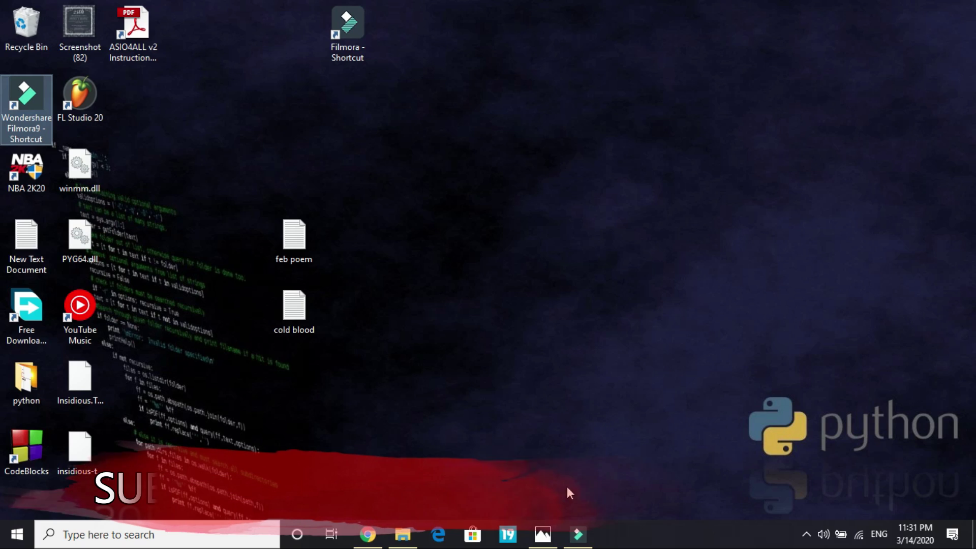
Switch to Chrome and open the YouTube video "How To Clean Boot Windows 10 PC | QUICK GUIDE JUNE 2018" in a new tab
click(543, 540)
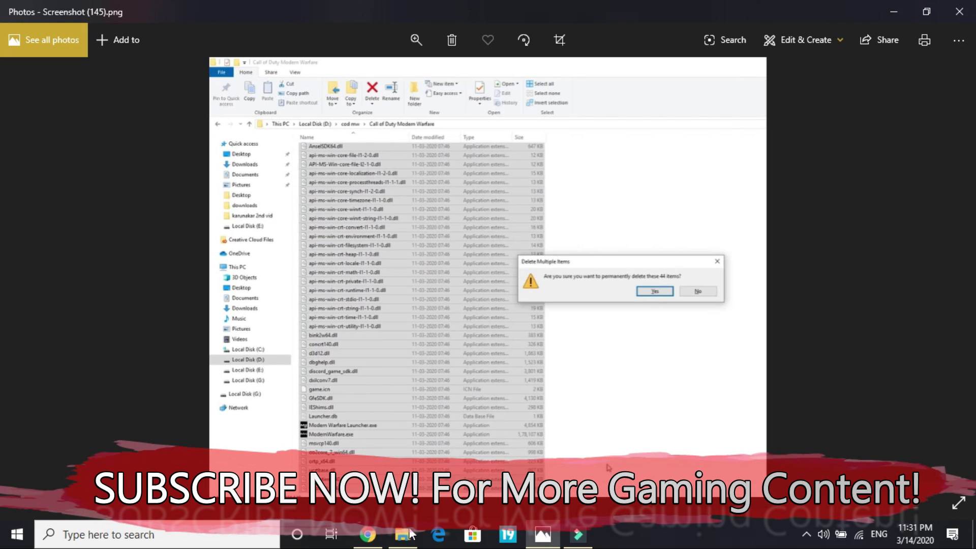
click(374, 533)
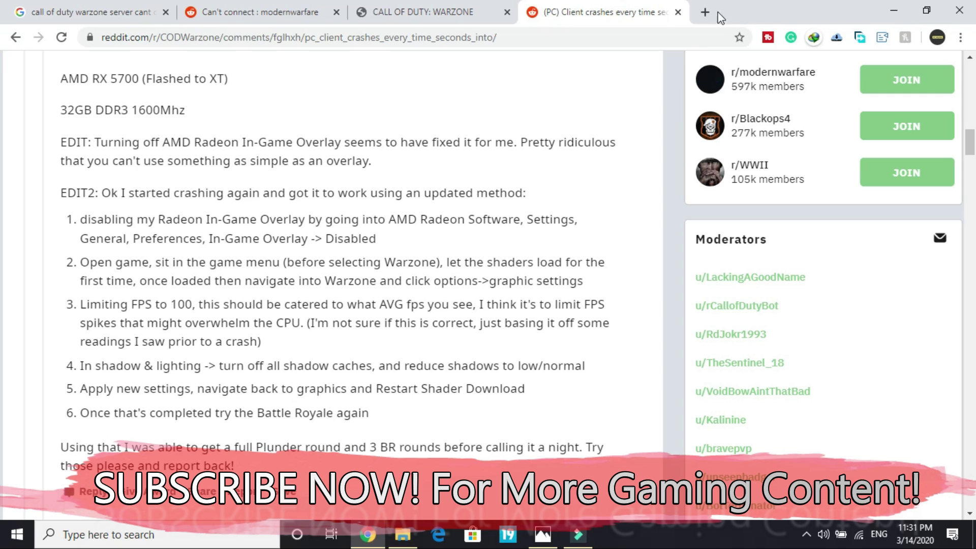
click(703, 15)
text(hp)
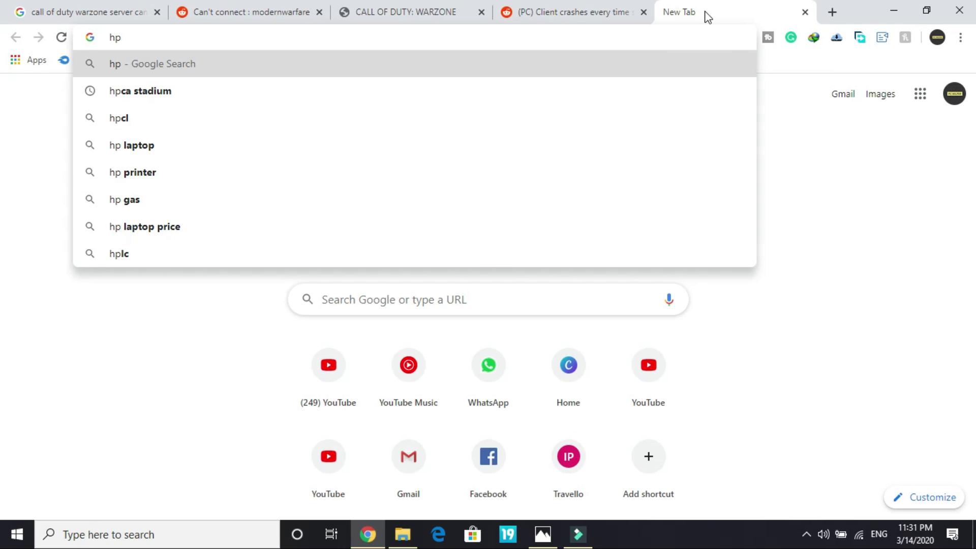
key(BackSpace)
key(BackSpace)
text(clean boot pc)
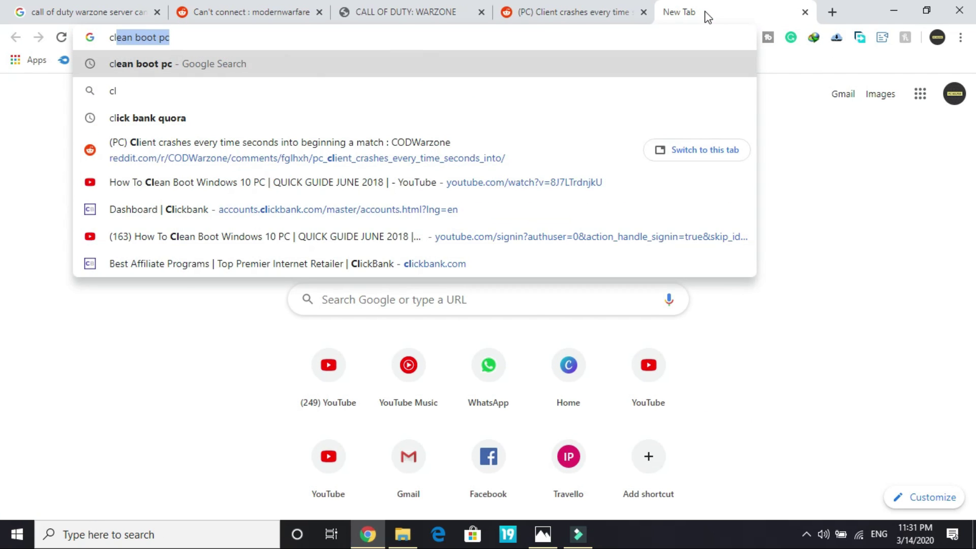
key(Down)
key(Down)
key(Down)
key(Down)
key(Down)
key(Down)
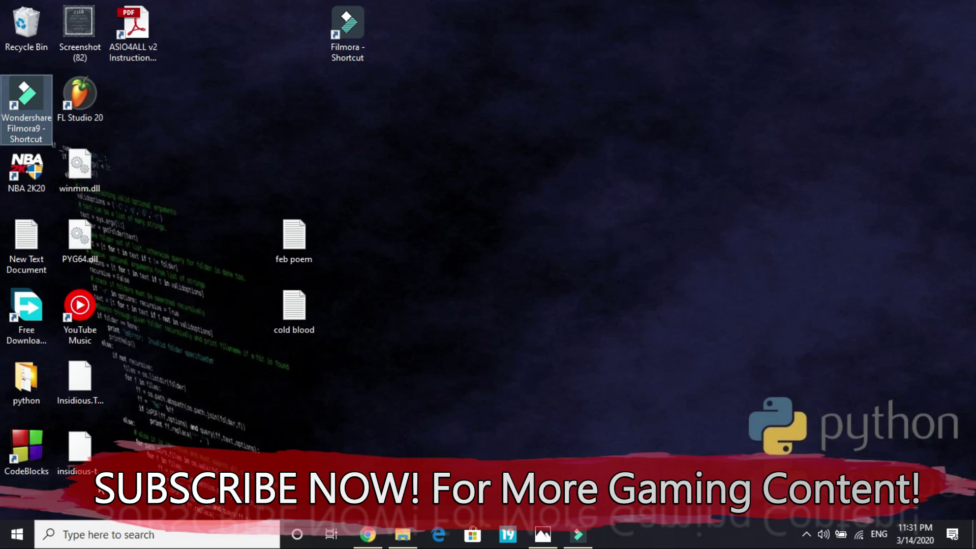
Switch to Photos and examine the selected .build.info and .patch.result files in Screenshot (143) of the Call of Duty Modern Warfare folder
click(557, 534)
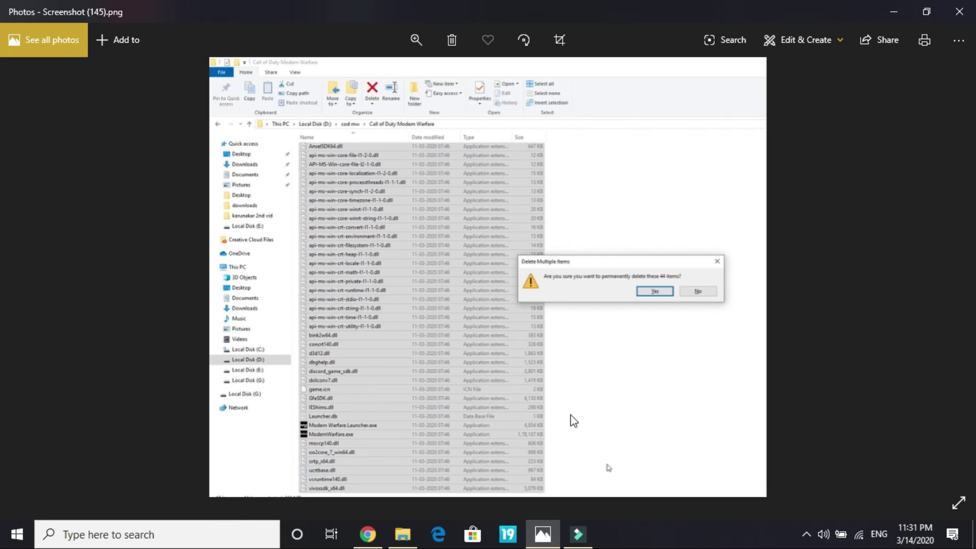
key(Left)
key(Left)
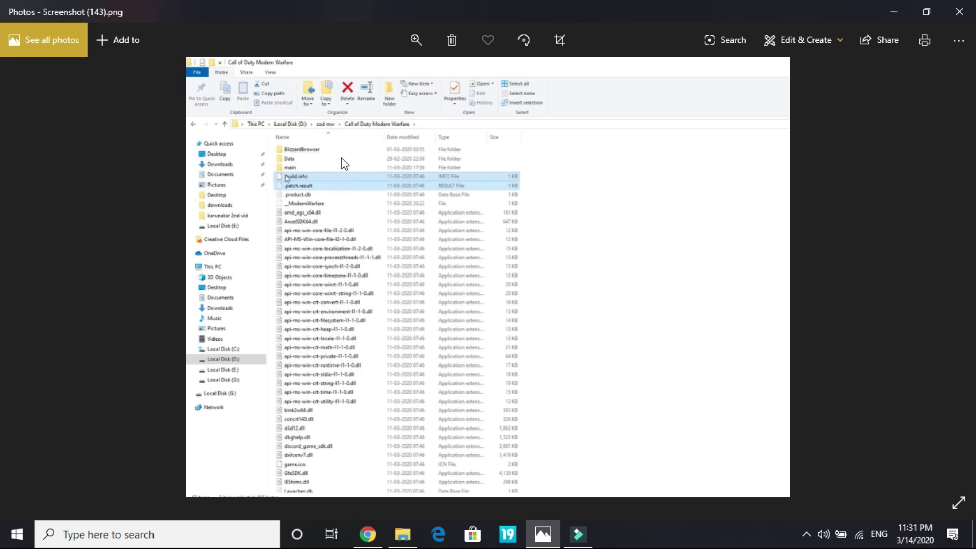
key(ctrl+plus)
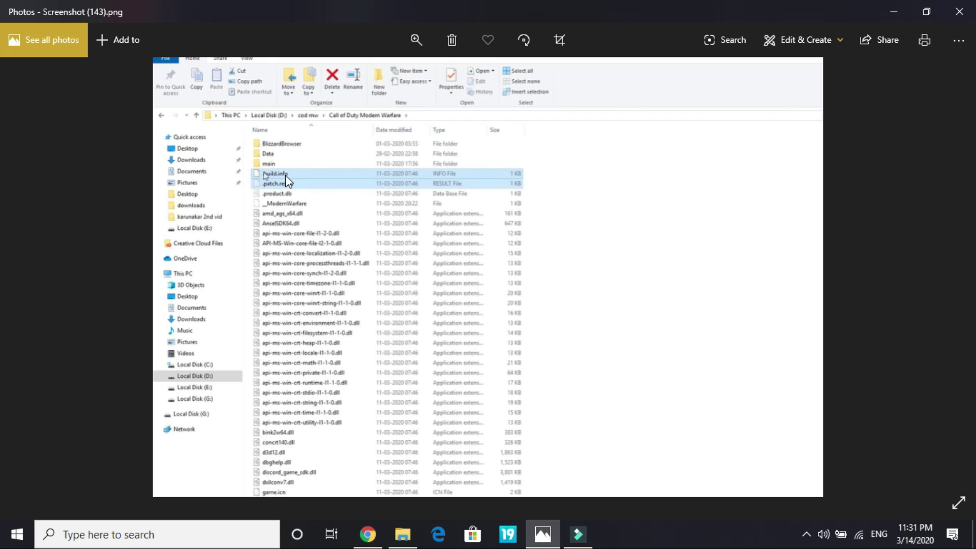
Examine Screenshots (144) and (145), showing the game folder's file selection and the permanent deletion dialog
key(Right)
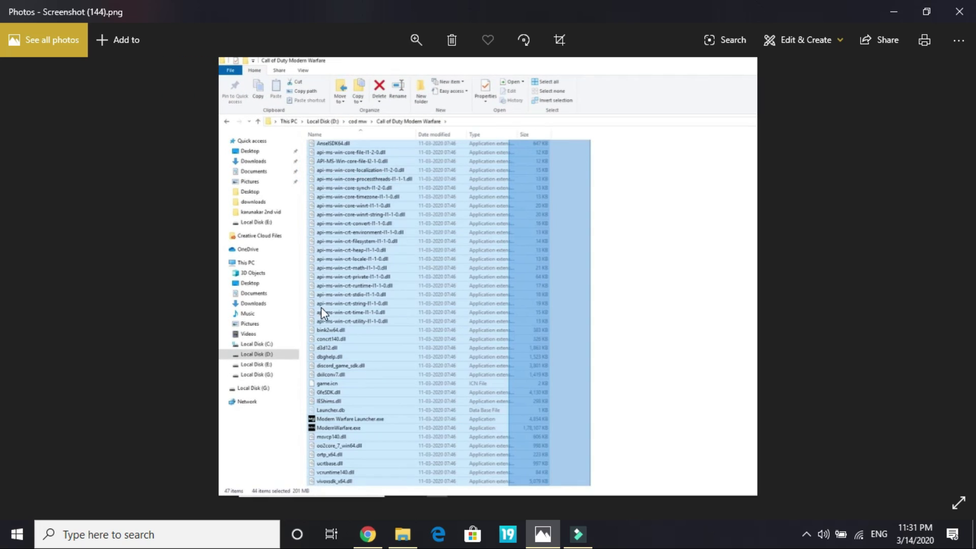
key(Right)
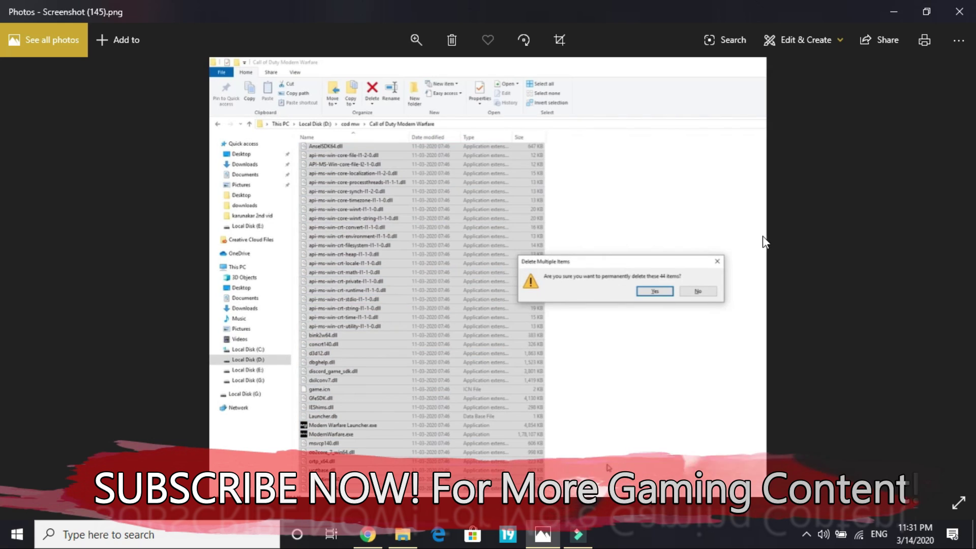
scroll(703, 267, up, 2)
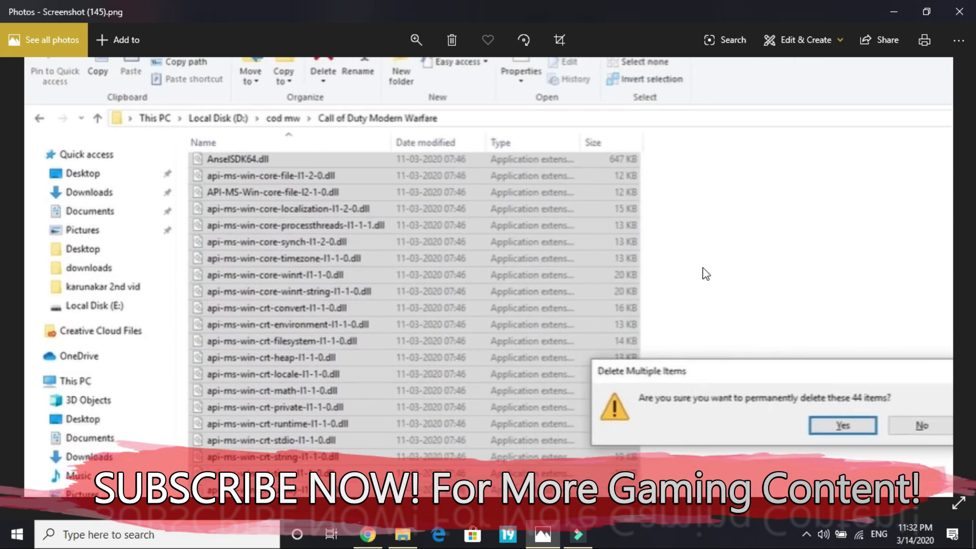
scroll(702, 267, down, 1)
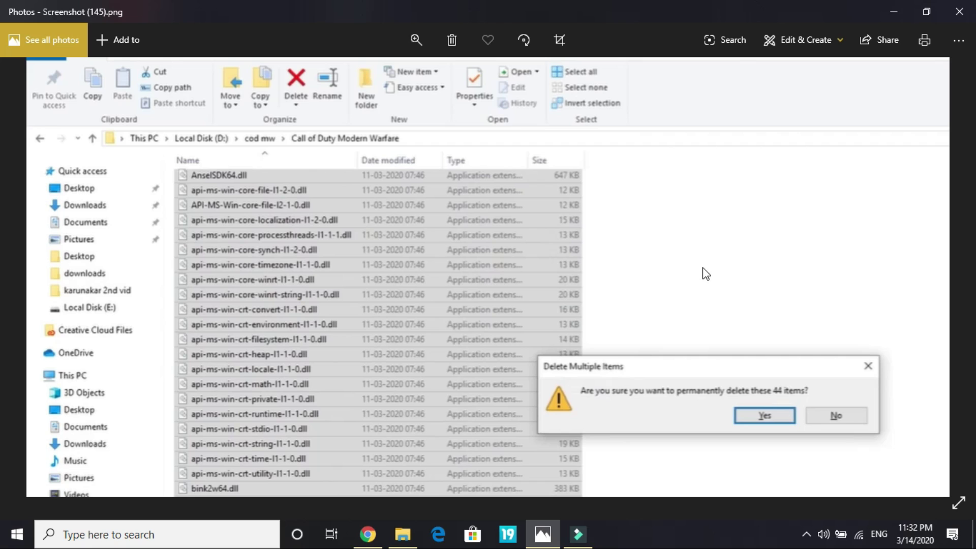
scroll(704, 273, down, 2)
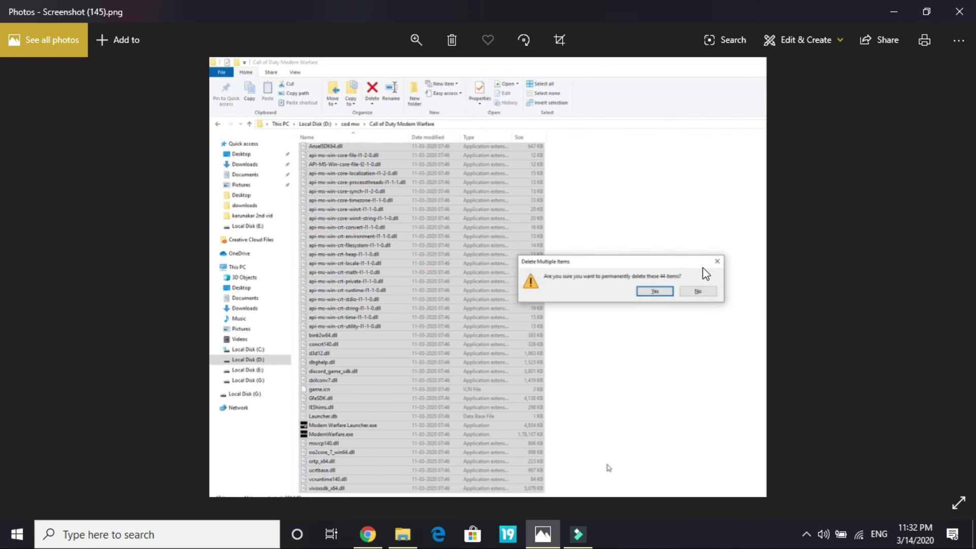
View Screenshot (148) and look closely at the Scan and Repair option for Call of Duty: MW in the Blizzard launcher
key(Right)
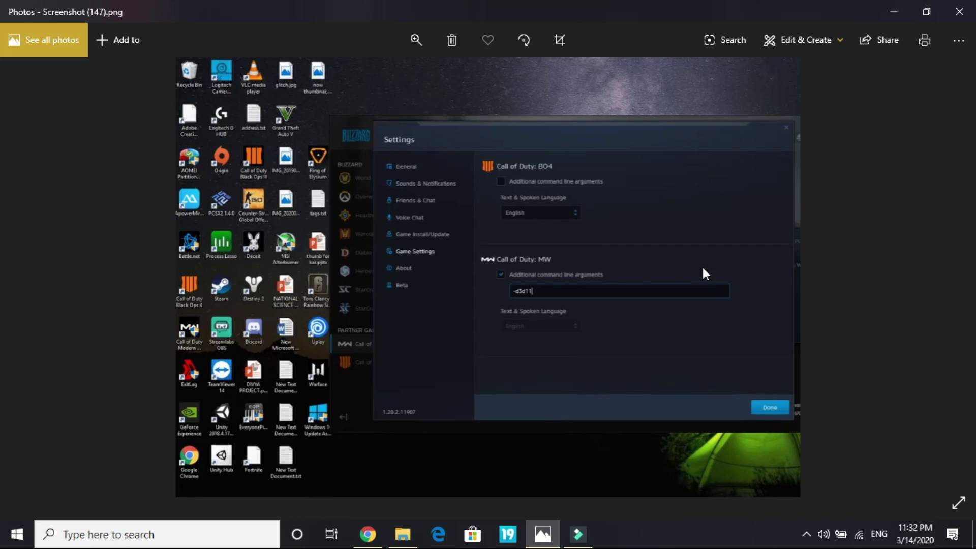
key(Right)
scroll(266, 227, up, 2)
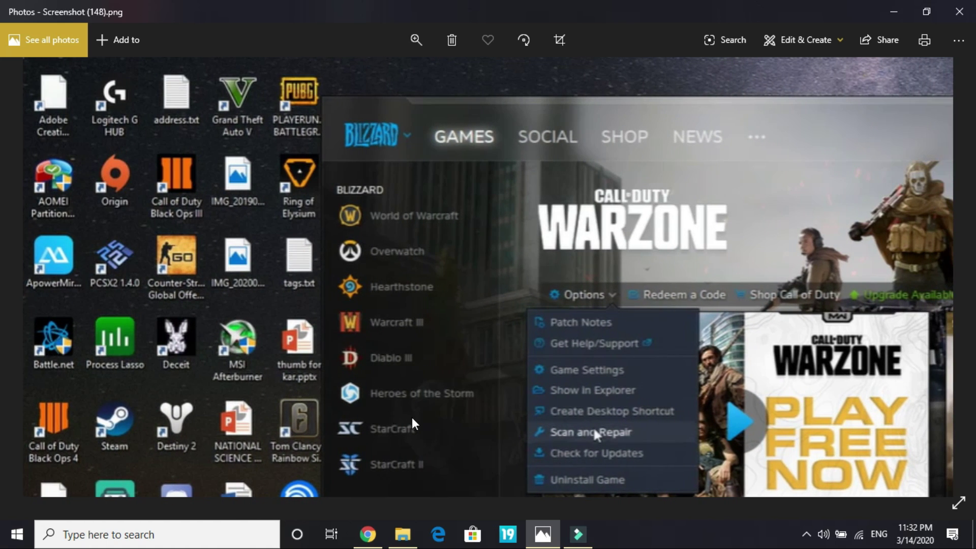
scroll(574, 337, right, 3)
scroll(416, 357, down, 2)
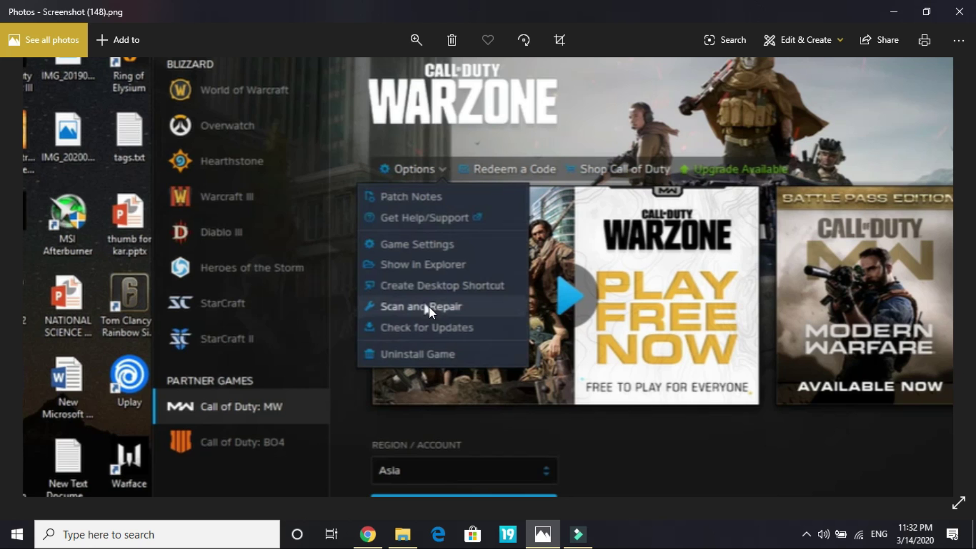
scroll(476, 324, up, 2)
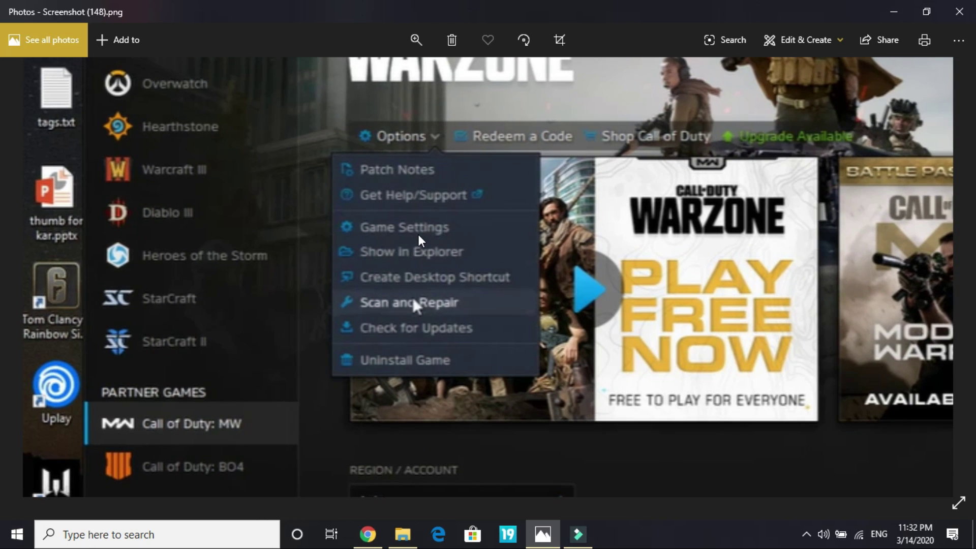
scroll(419, 234, down, 3)
Return to Screenshot (147) and examine the -d3d11 additional command line argument for Call of Duty: MW up close
key(Left)
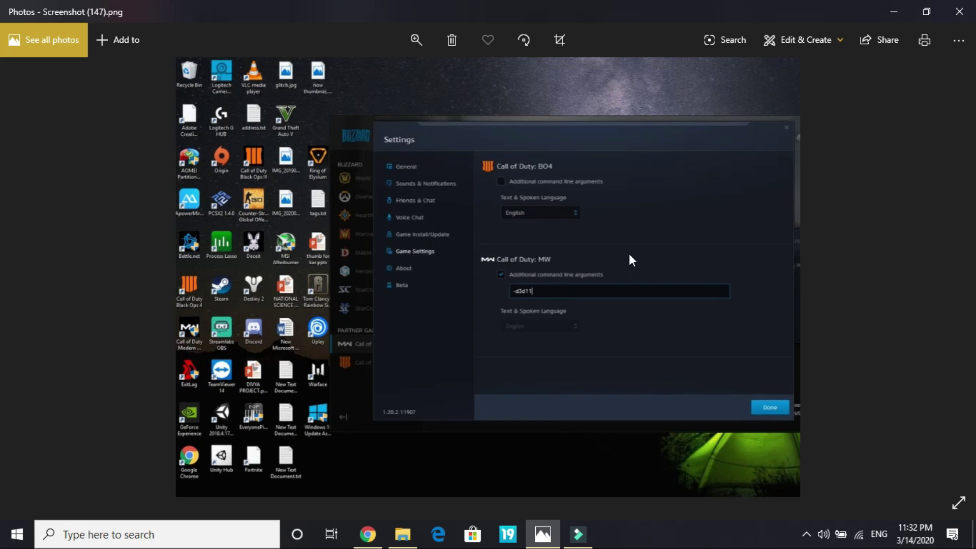
scroll(629, 256, up, 4)
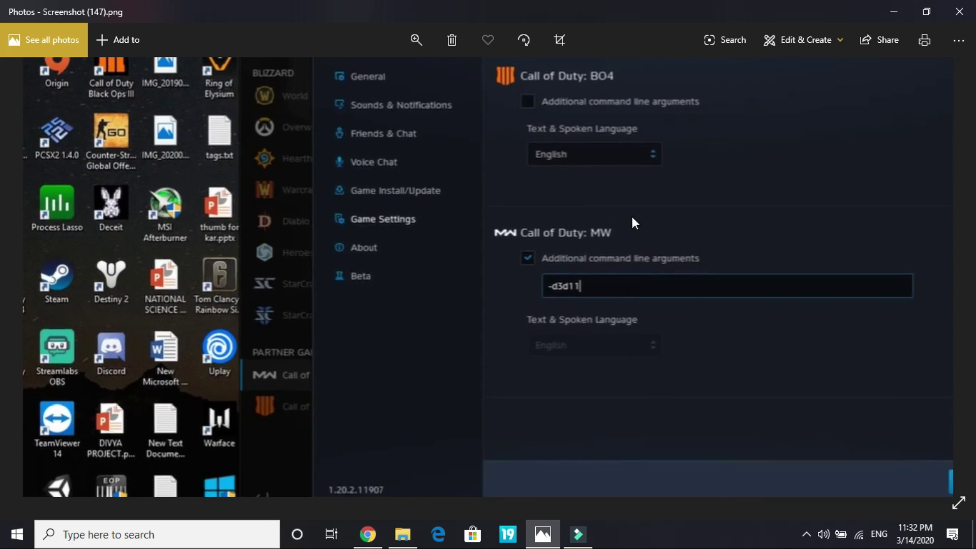
scroll(544, 204, down, 2)
scroll(572, 176, up, 2)
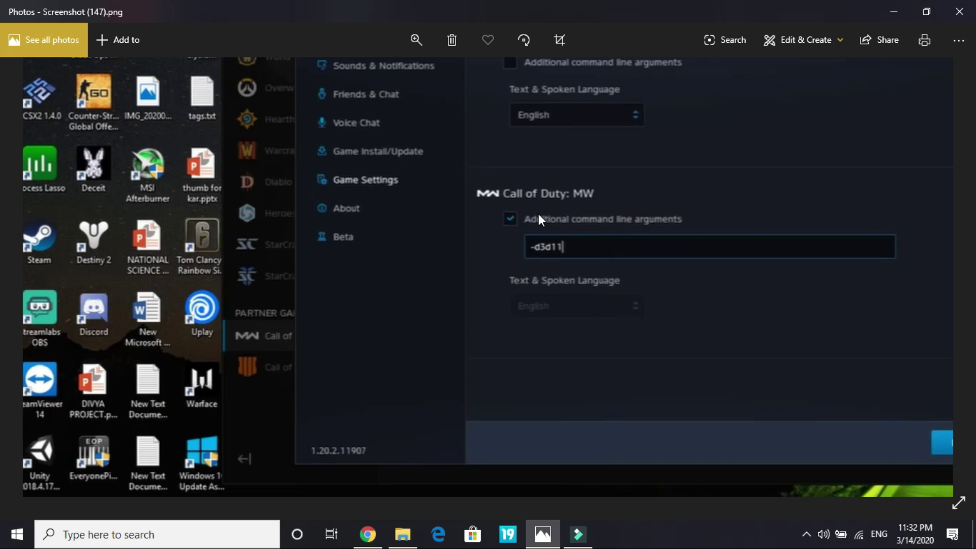
scroll(538, 213, down, 1)
scroll(546, 234, up, 1)
drag(527, 241, 481, 235)
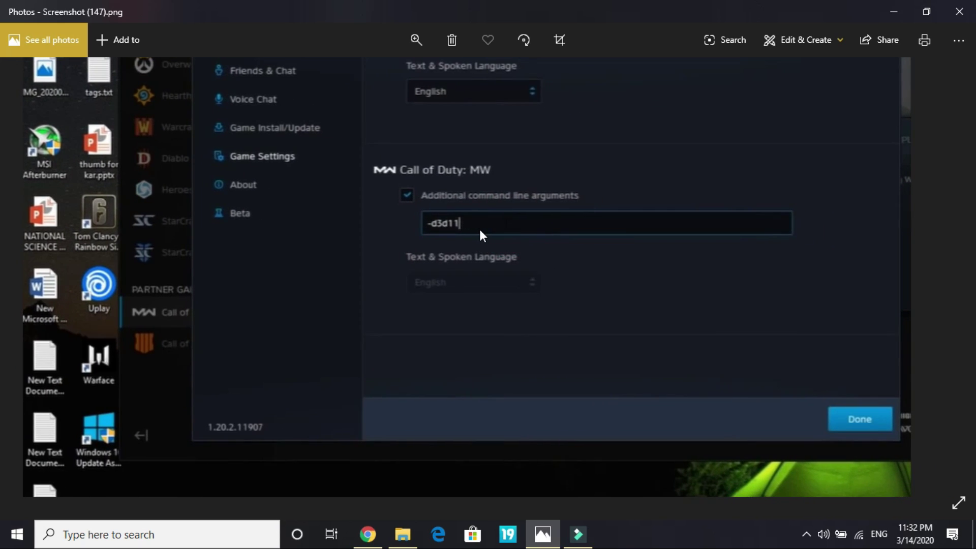
scroll(479, 227, down, 1)
scroll(479, 229, up, 2)
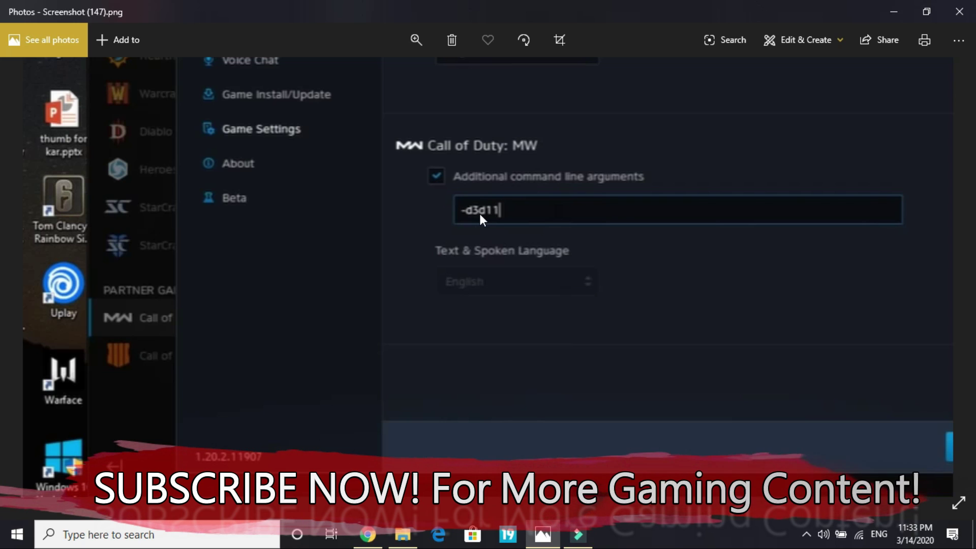
scroll(480, 214, up, 1)
scroll(480, 215, up, 1)
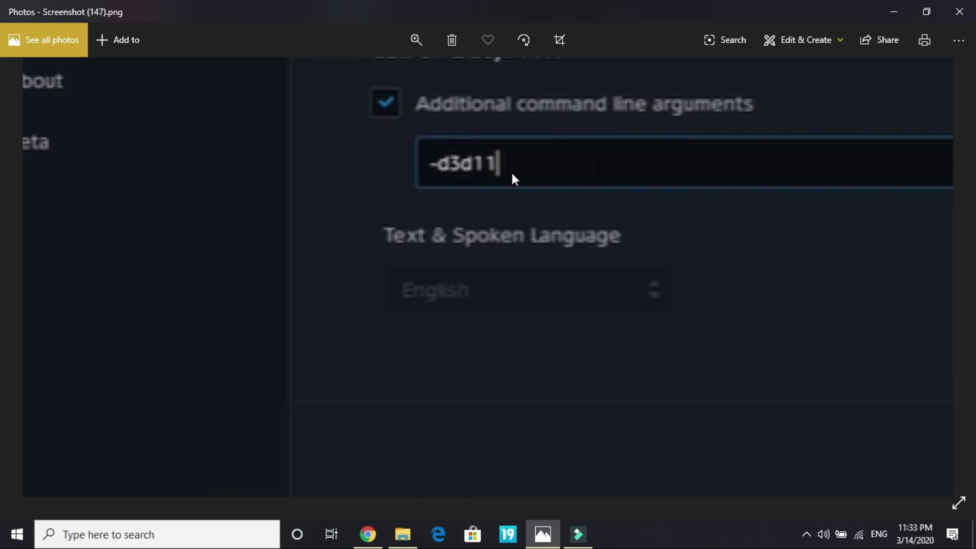
scroll(689, 113, down, 3)
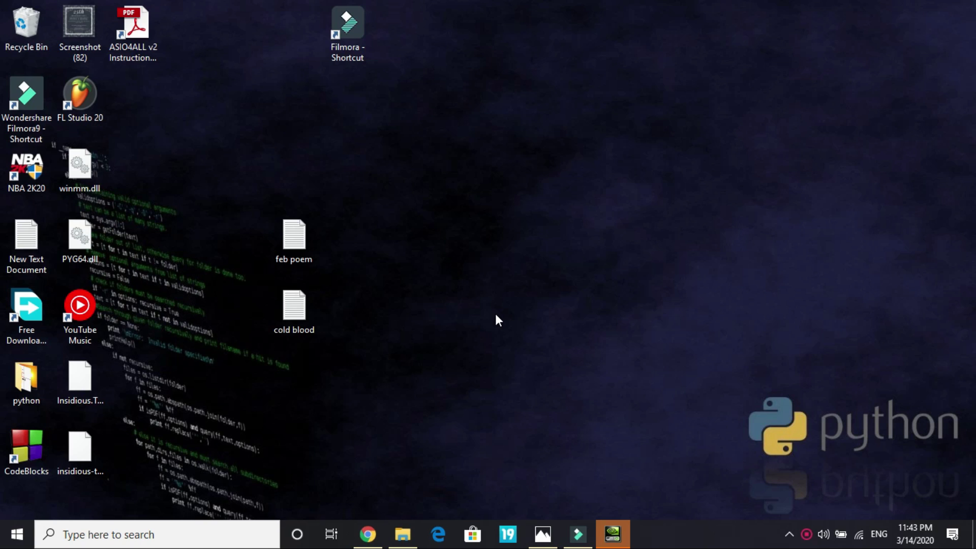
Bring up the NVIDIA Control Panel at its Manage 3D Settings page
right_click(495, 316)
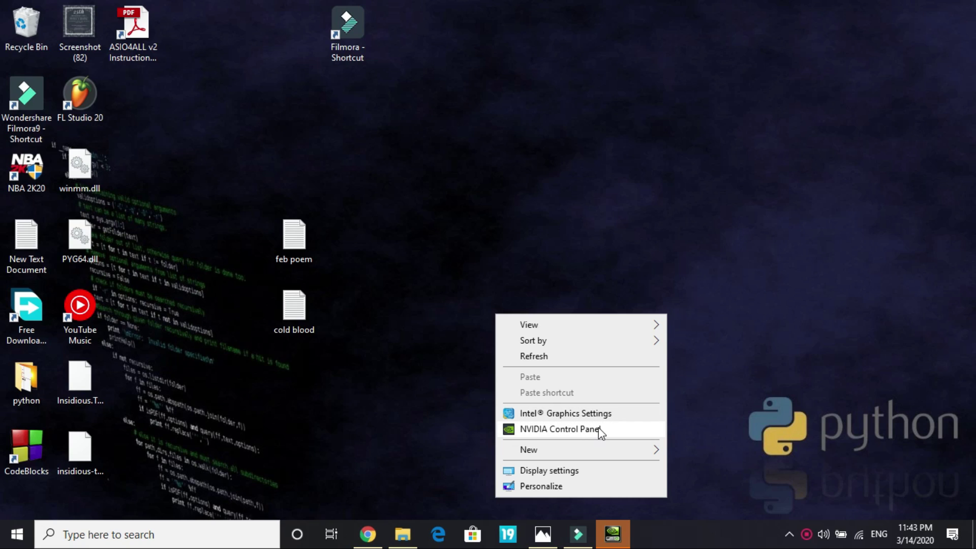
click(700, 382)
click(615, 533)
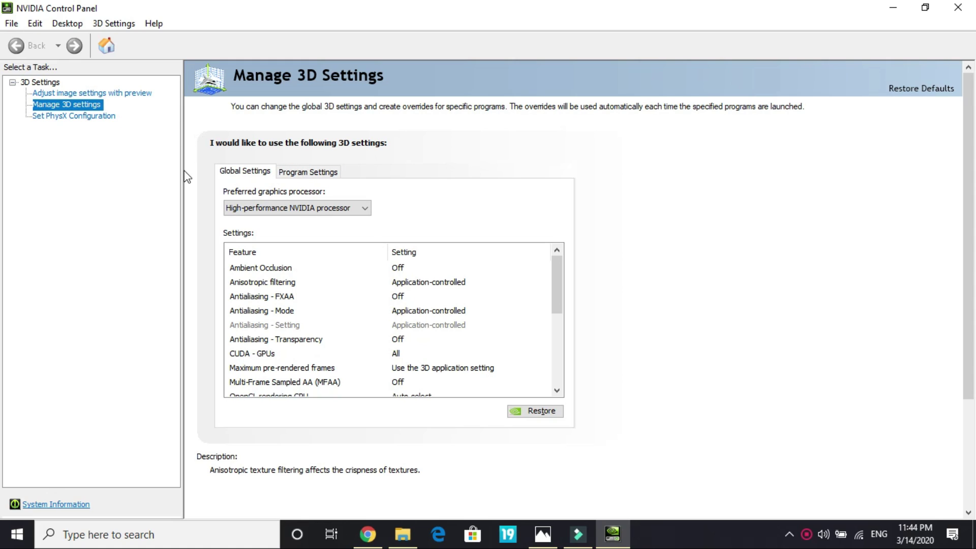
Check that the global Power management mode is set to Prefer maximum performance, and close the NVIDIA Control Panel
scroll(339, 332, down, 1)
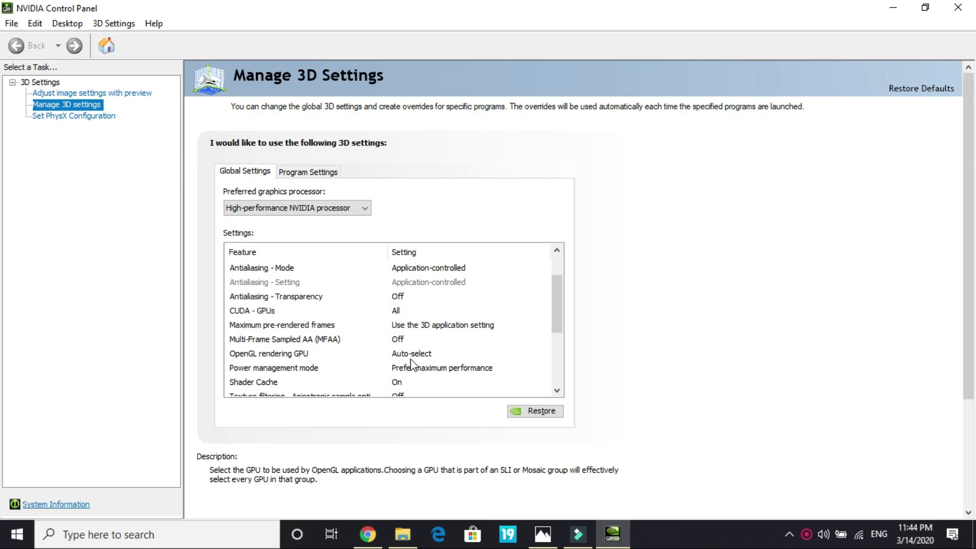
click(299, 372)
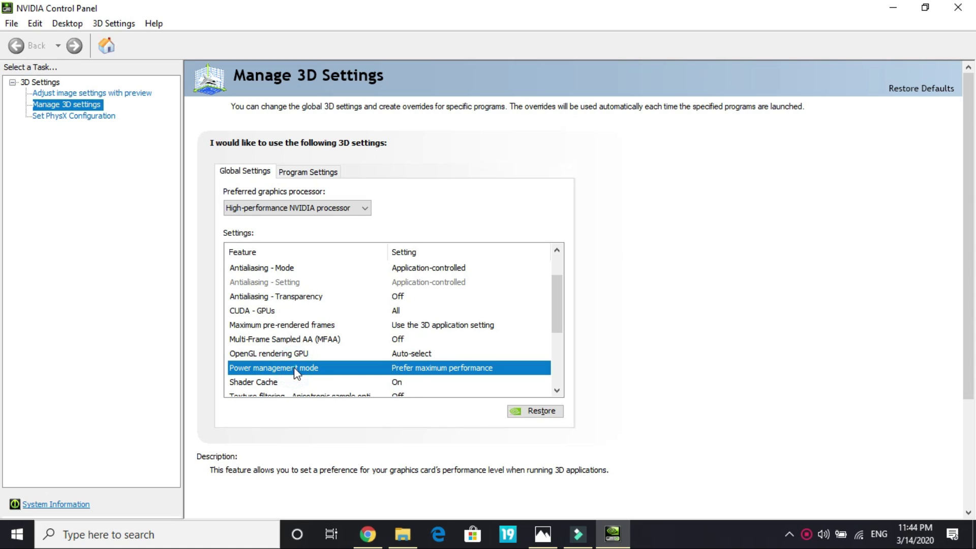
click(432, 374)
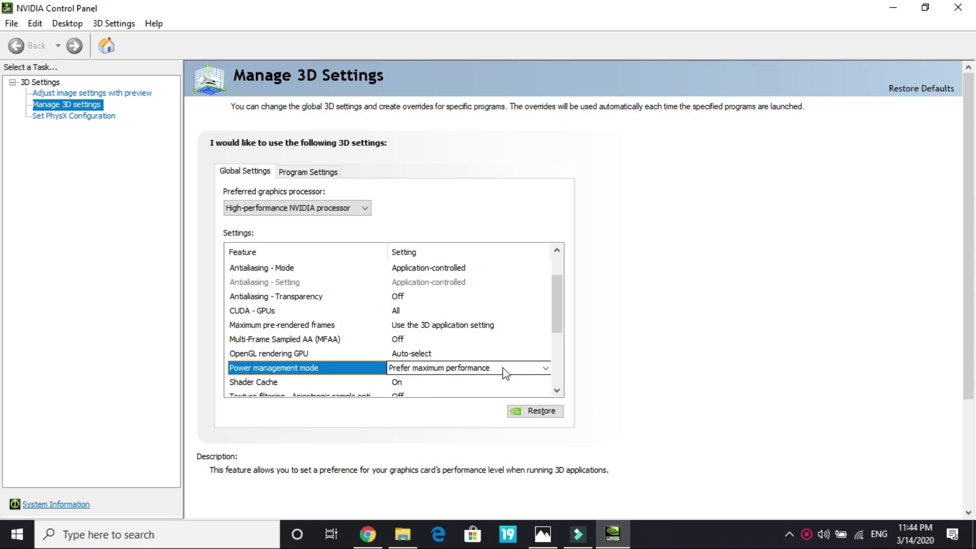
click(529, 369)
click(529, 368)
click(848, 399)
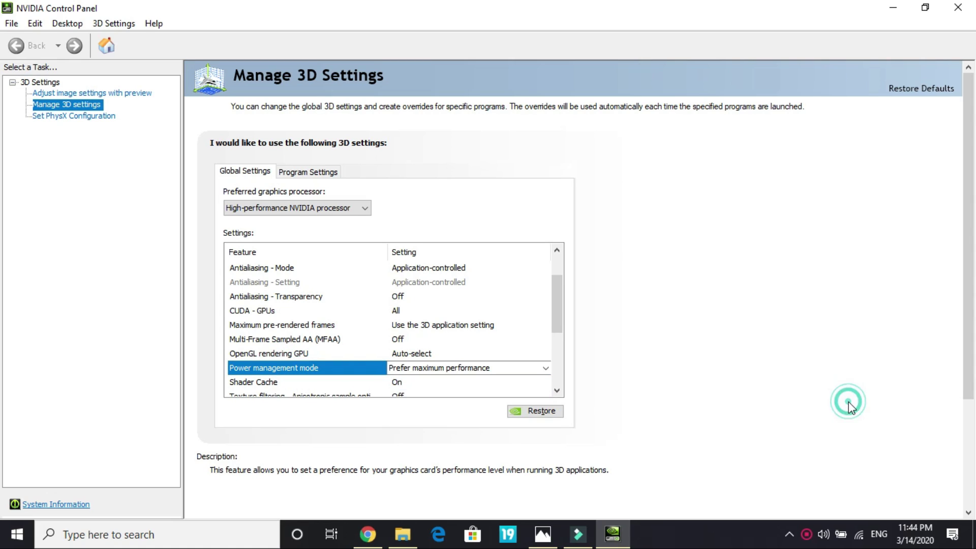
click(957, 7)
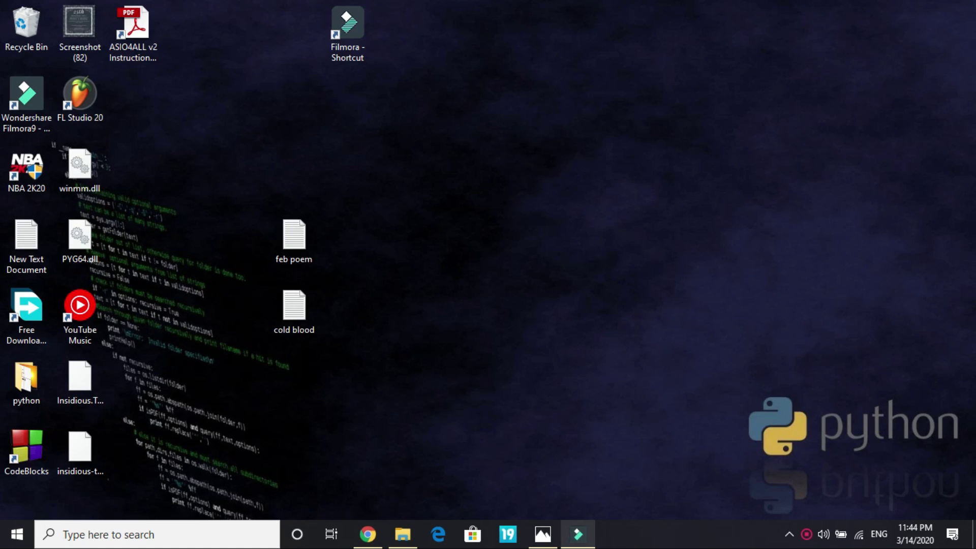
Switch to Chrome and highlight the AMD Radeon Software path for disabling the In-Game Overlay in the Reddit post's first list item
click(368, 534)
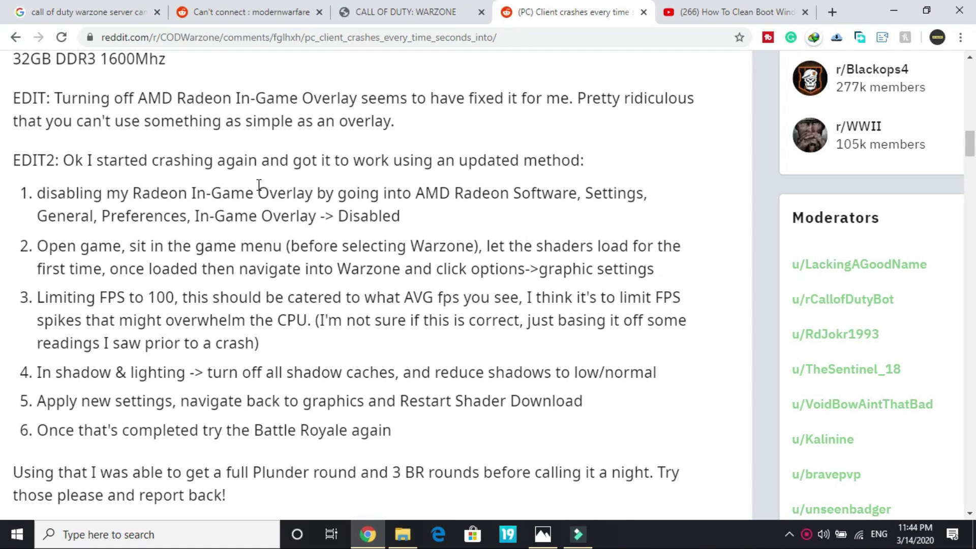
click(46, 201)
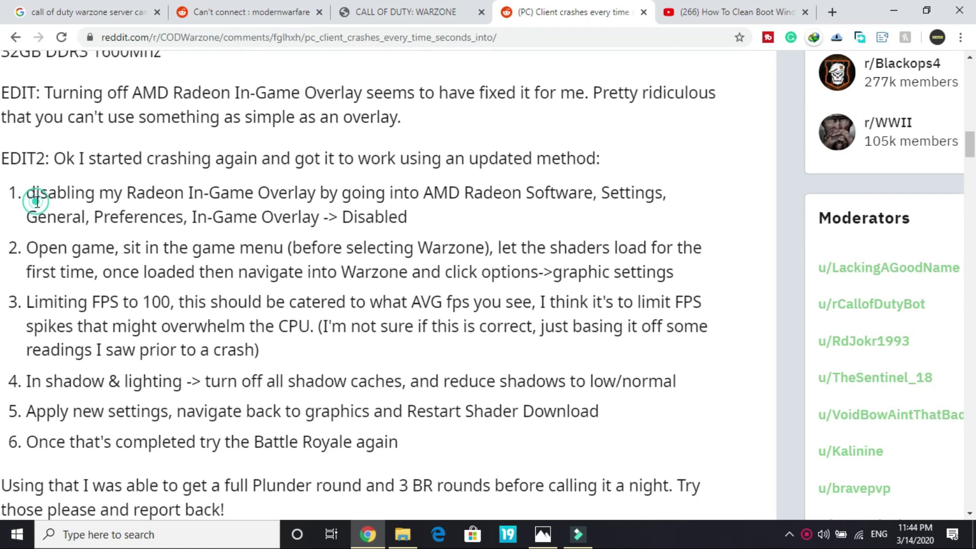
drag(37, 201, 231, 194)
click(296, 179)
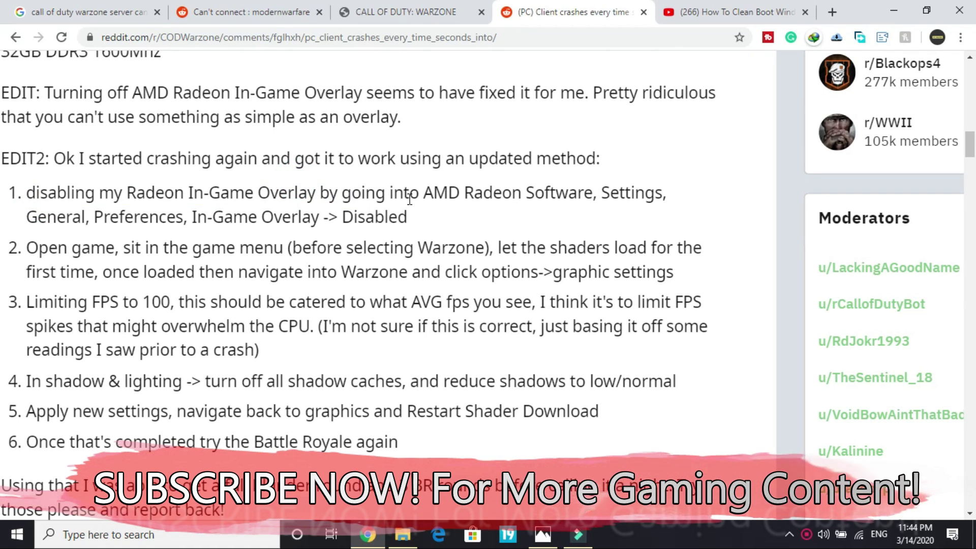
drag(423, 194, 616, 225)
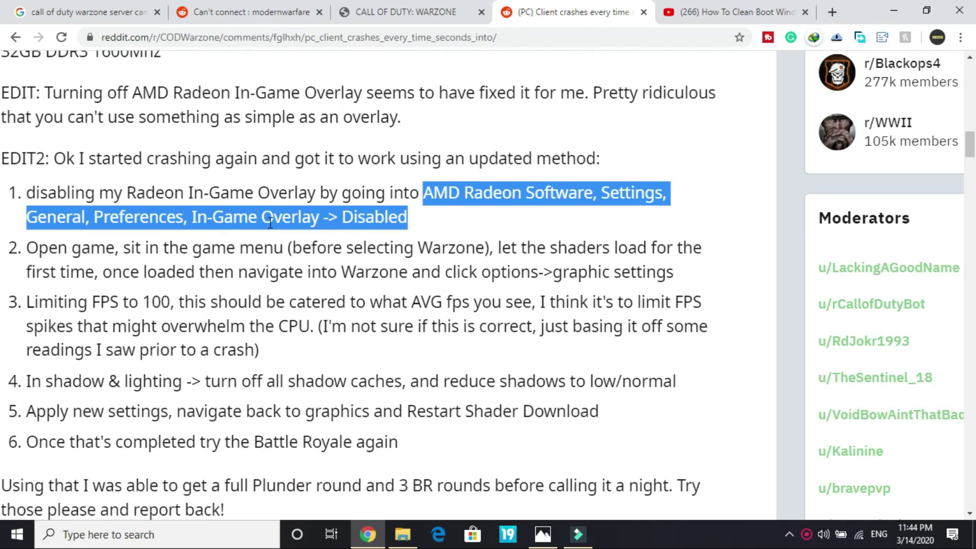
Highlight only the words In-Game Overlay in the post's first list item, and clear the selection after reading
click(92, 220)
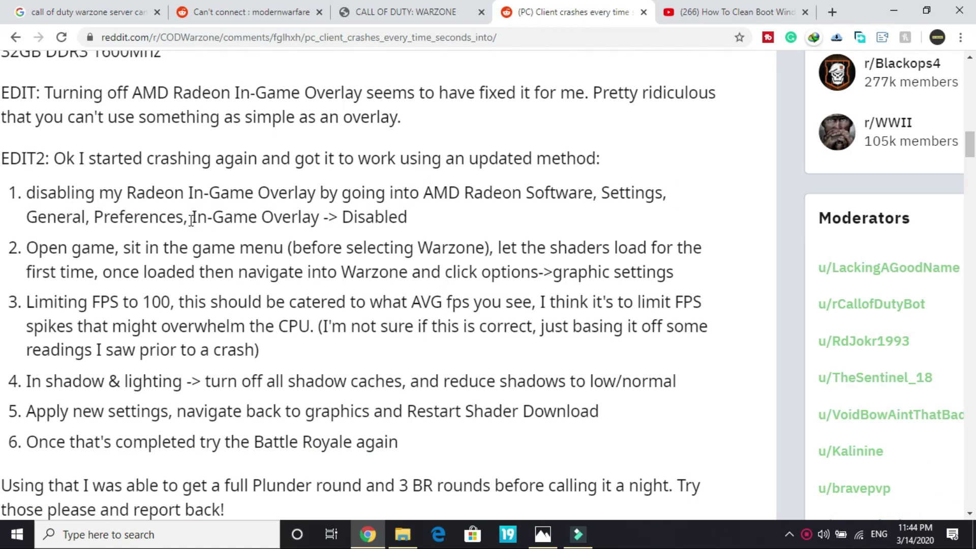
drag(191, 219, 317, 213)
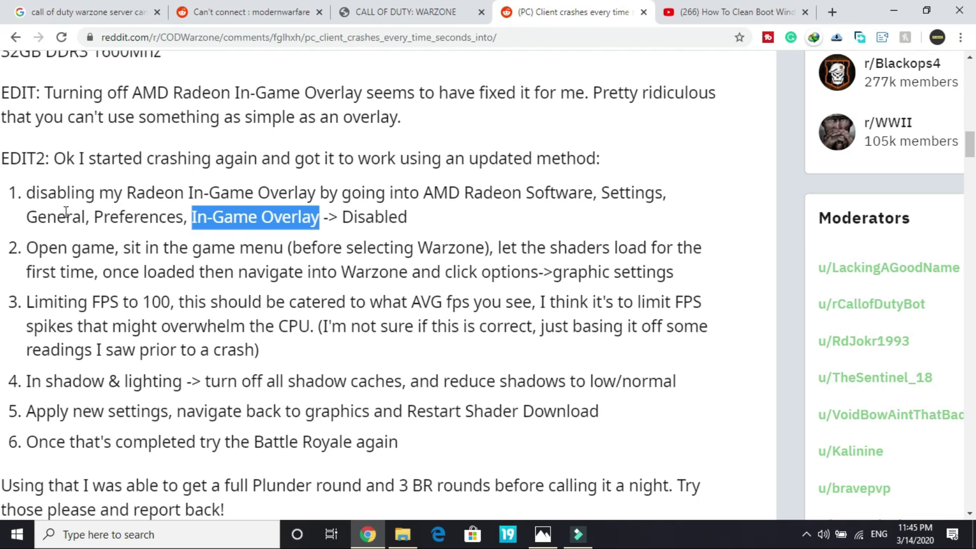
click(19, 209)
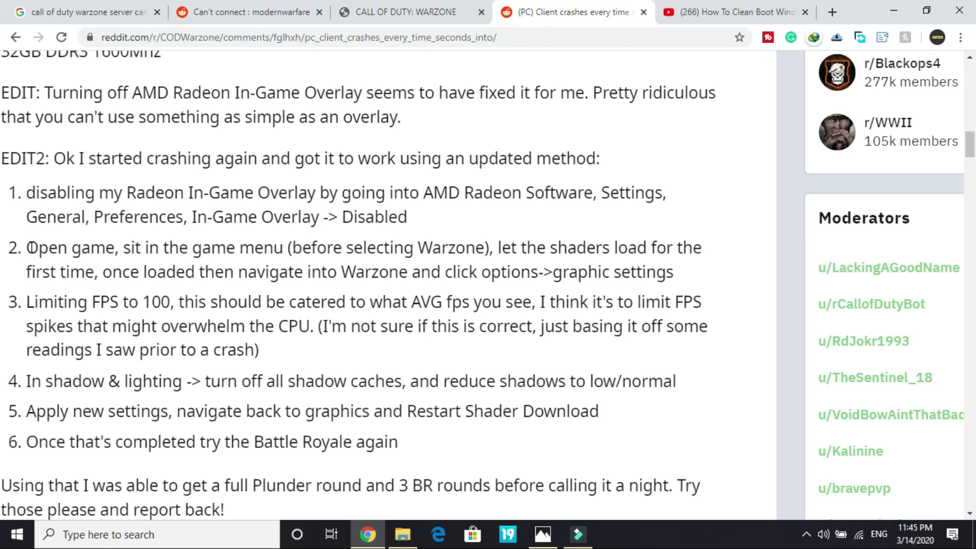
Highlight the game menu and graphic settings instructions in the second list item, and go over the FPS limit advice in the third
drag(31, 248, 277, 247)
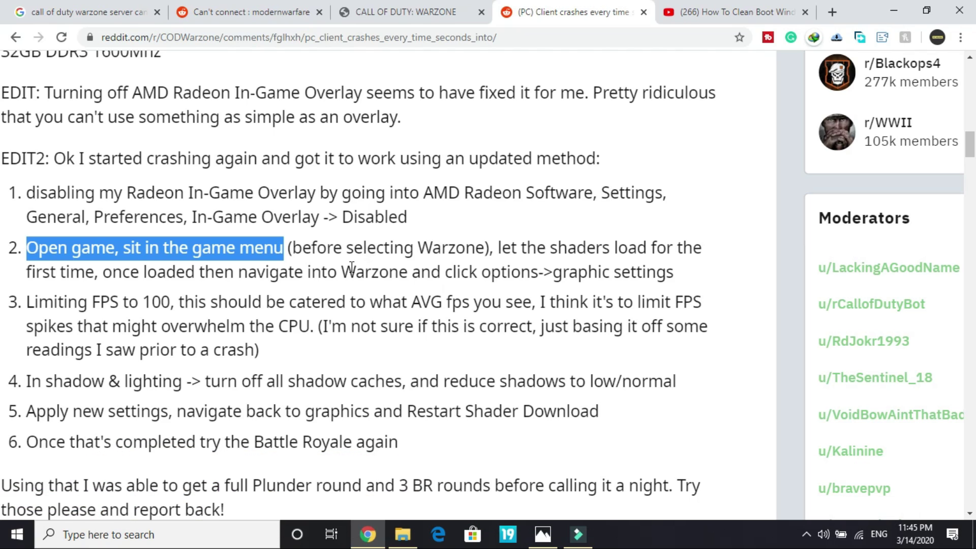
drag(340, 272, 693, 275)
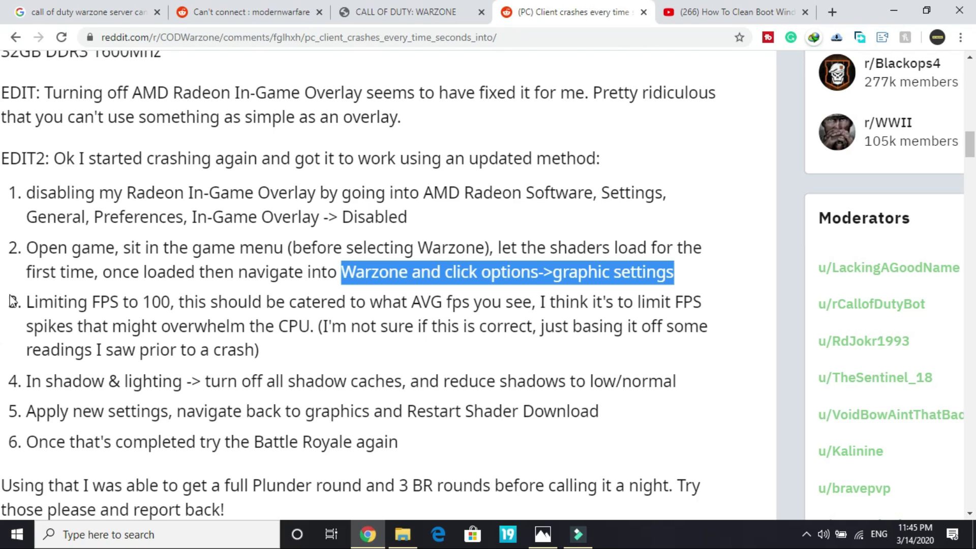
drag(170, 304, 363, 313)
click(364, 312)
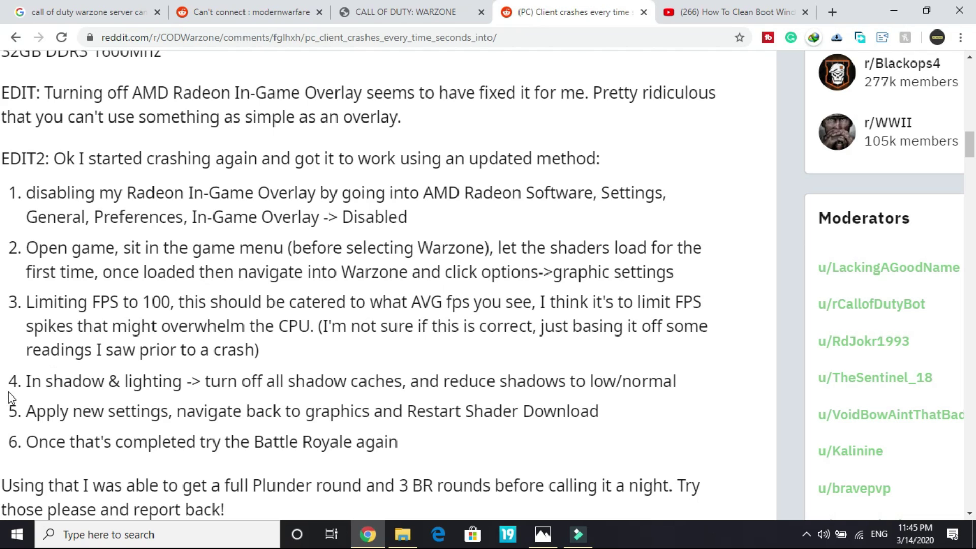
Highlight the fourth list item about turning off all shadow caches and reducing shadows to low/normal
scroll(8, 392, down, 1)
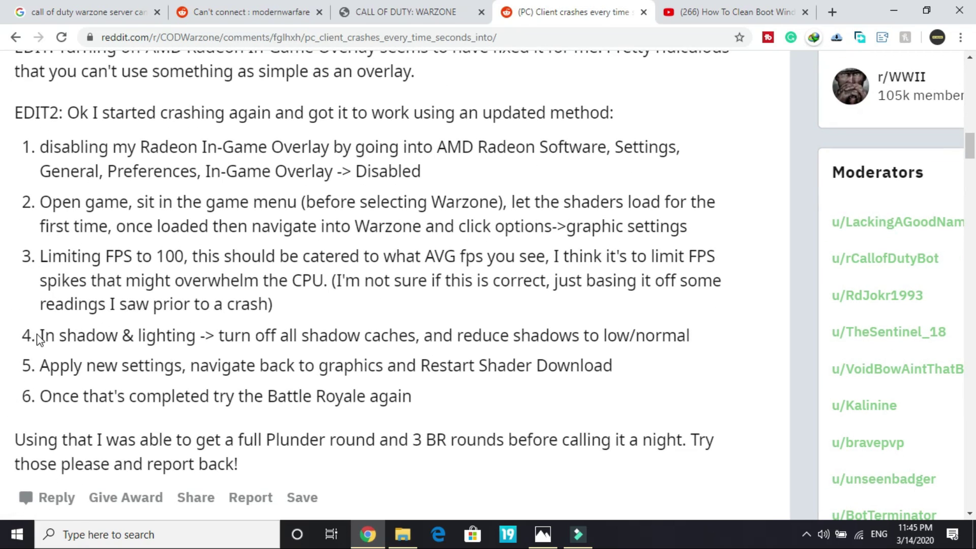
drag(40, 336, 376, 325)
click(455, 324)
drag(460, 323, 697, 336)
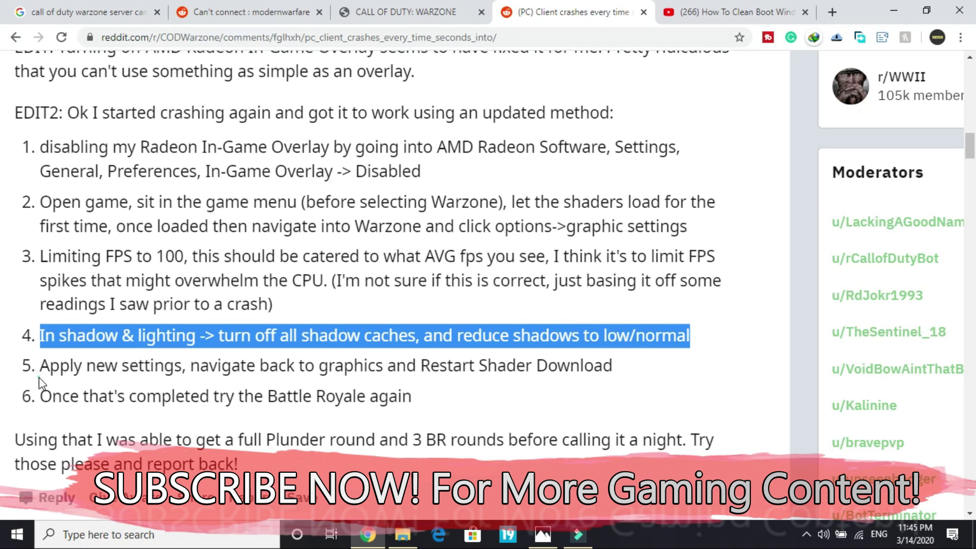
Highlight the fifth item on restarting the shader download and the sixth on retrying Battle Royale, and clear the selection
drag(60, 369, 601, 361)
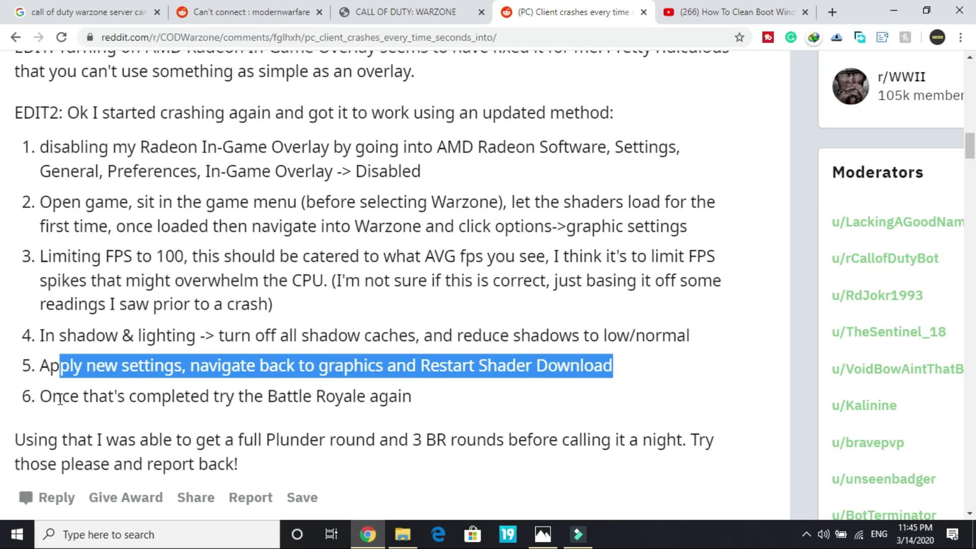
drag(62, 396, 471, 391)
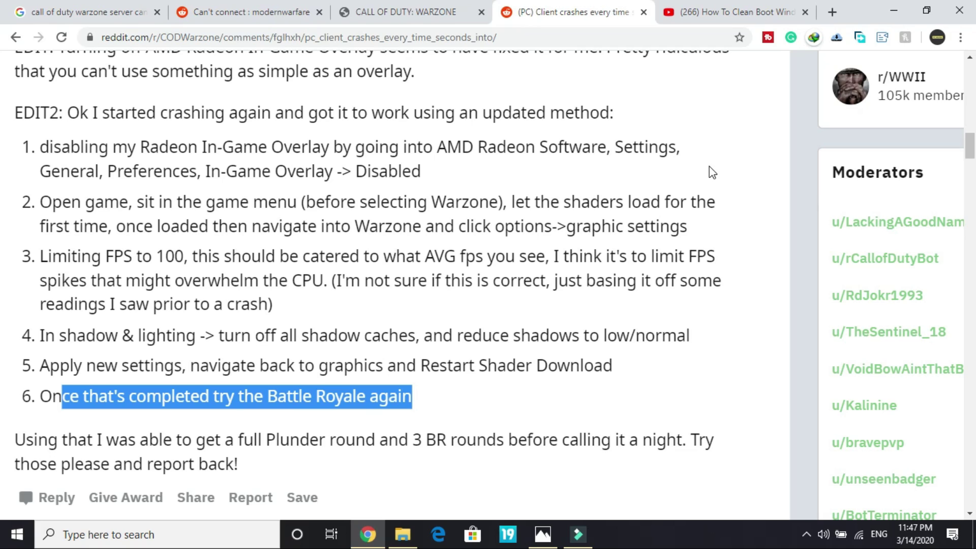
click(709, 166)
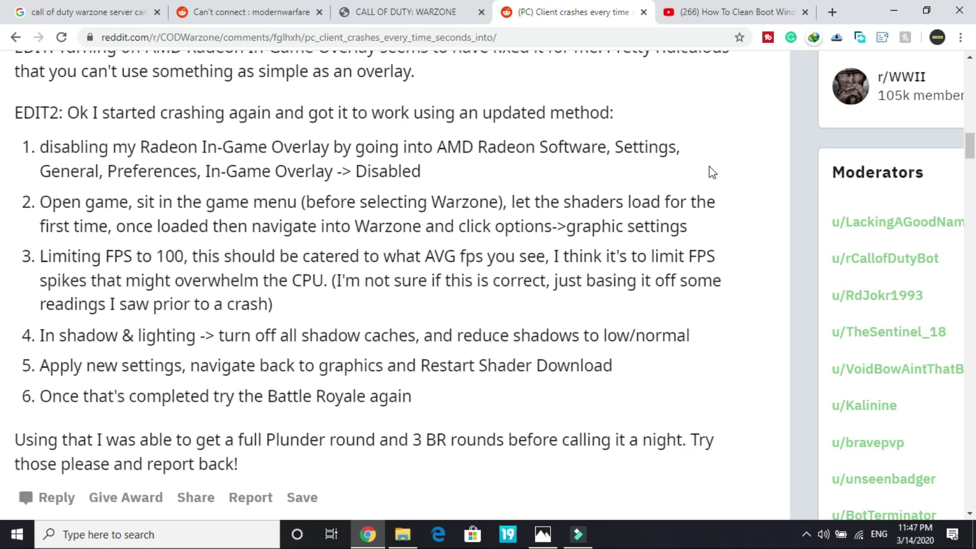